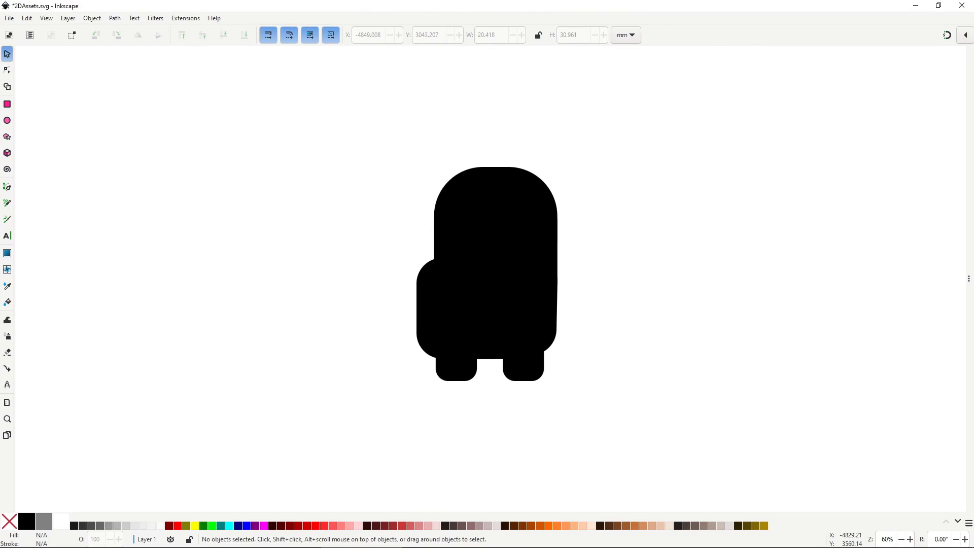
Draw a large red rectangle with strongly rounded corners as the character's head.
{"action": "left_click", "coordinate": [10, 106]}
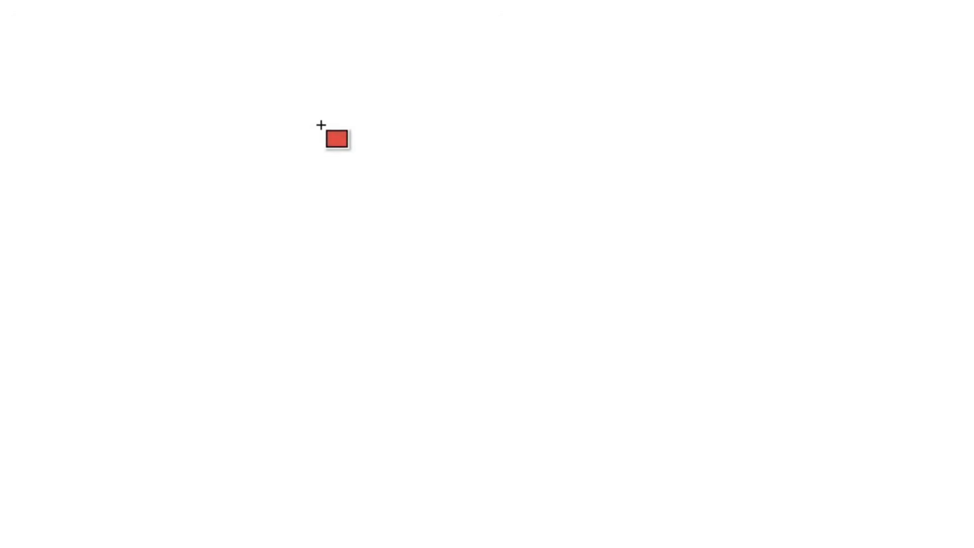
{"action": "left_click_drag", "start_coordinate": [322, 125], "coordinate": [655, 398]}
{"action": "left_click_drag", "start_coordinate": [655, 123], "coordinate": [649, 281]}
{"action": "left_click_drag", "start_coordinate": [654, 395], "coordinate": [657, 436]}
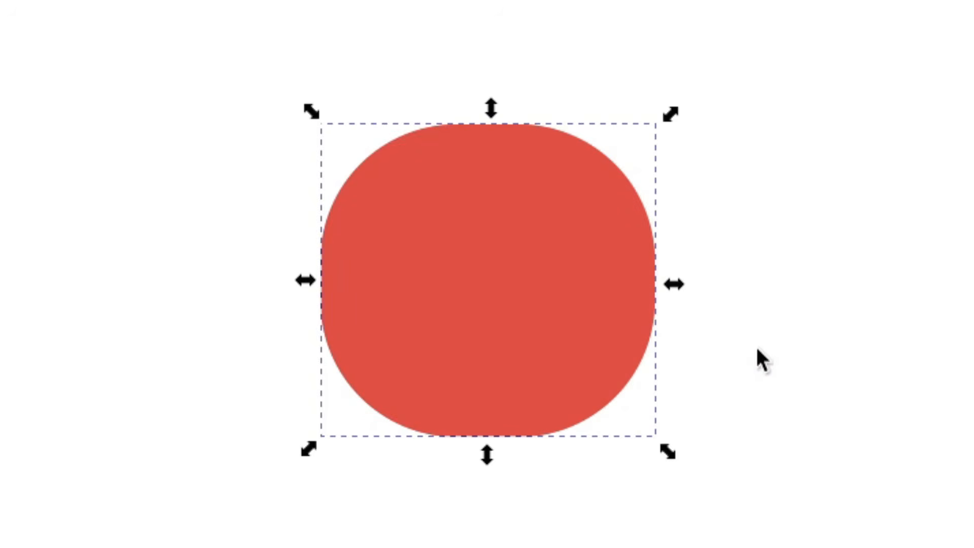
Overlay a second red rectangle with slightly rounded corners on the head's lower part to make its bottom corners squarer.
{"action": "key", "text": "r"}
{"action": "left_click_drag", "start_coordinate": [320, 123], "coordinate": [339, 301]}
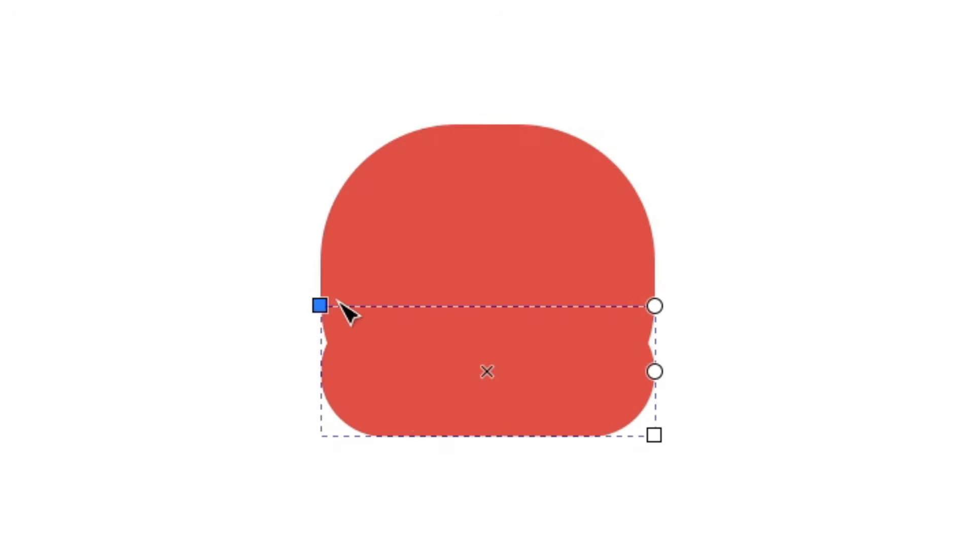
{"action": "left_click_drag", "start_coordinate": [661, 394], "coordinate": [659, 331]}
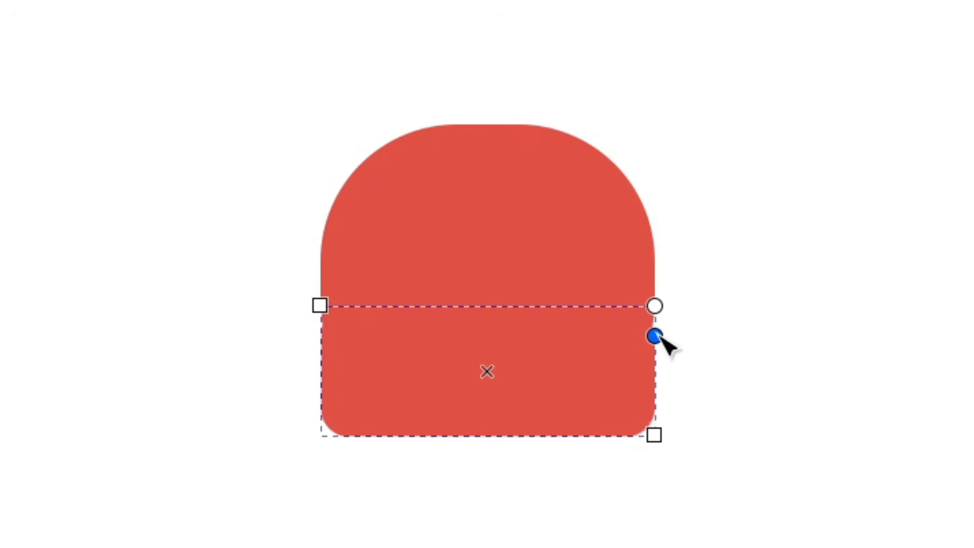
Draw a cream rounded rectangle as the face panel, offset toward the right side of the red head.
{"action": "left_click_drag", "start_coordinate": [423, 207], "coordinate": [632, 374]}
{"action": "left_click_drag", "start_coordinate": [637, 223], "coordinate": [637, 245]}
Draw black pill-shaped eyes and a pink fully rounded nose between them on the cream face.
{"action": "left_click_drag", "start_coordinate": [465, 255], "coordinate": [495, 307]}
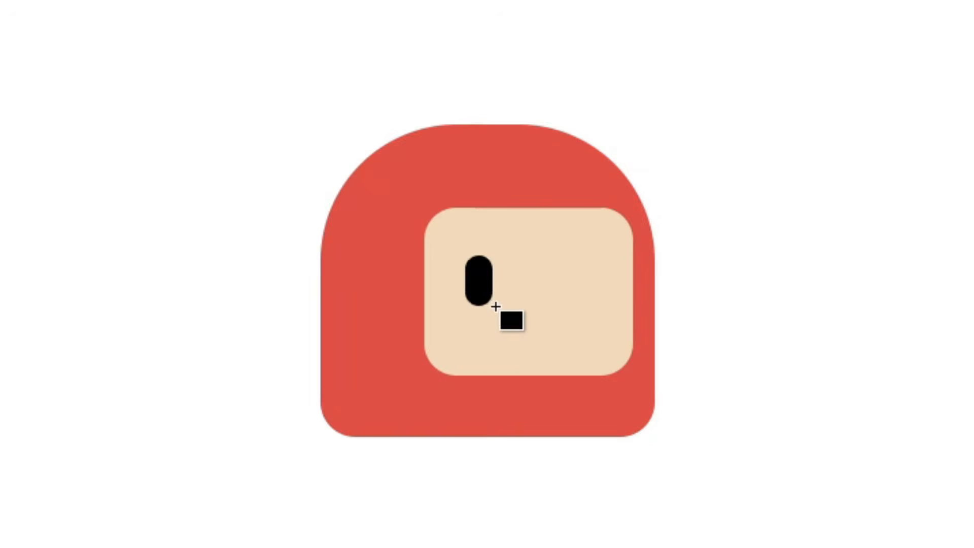
{"action": "left_click_drag", "start_coordinate": [522, 268], "coordinate": [578, 355]}
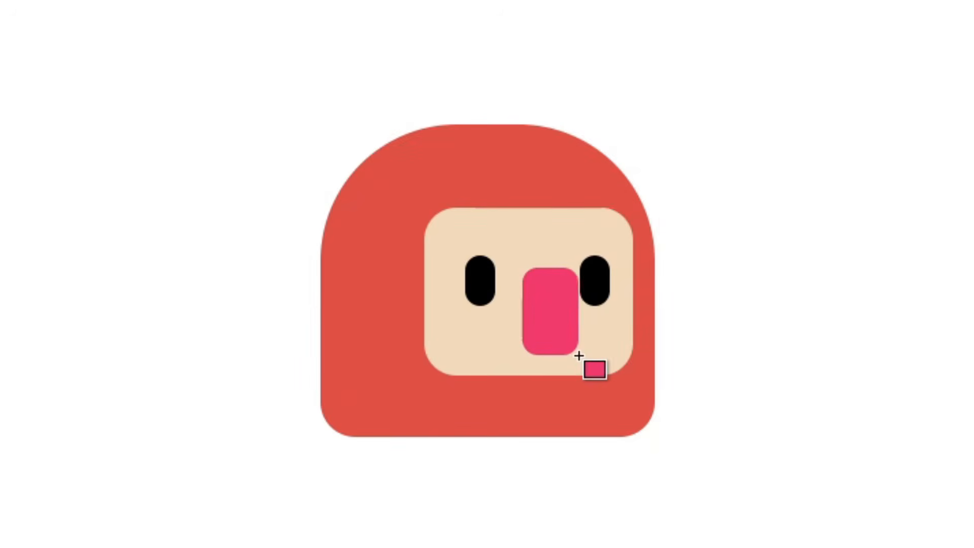
{"action": "left_click_drag", "start_coordinate": [577, 268], "coordinate": [578, 294]}
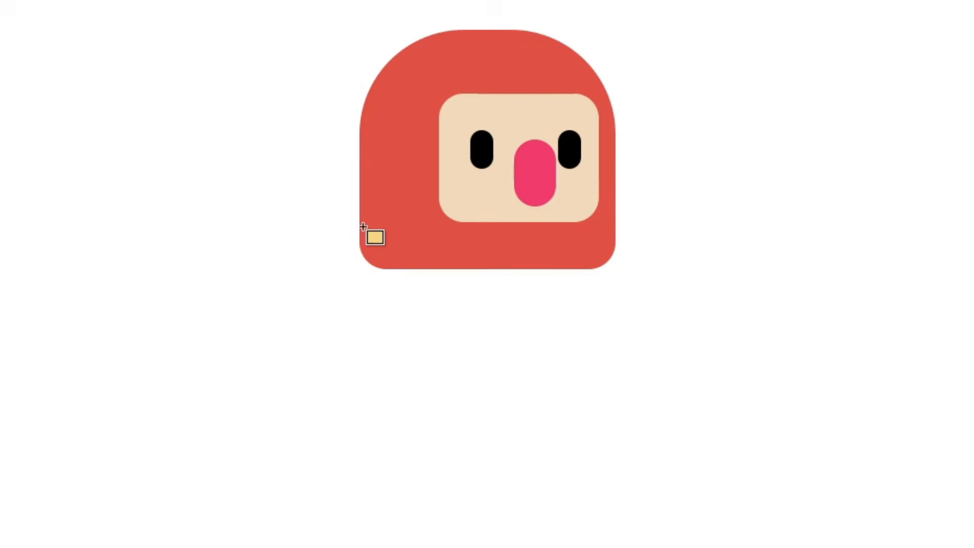
Draw a yellow rounded body behind the red head and add an orange rounded arm on each side.
{"action": "left_click_drag", "start_coordinate": [359, 233], "coordinate": [588, 431]}
{"action": "left_click_drag", "start_coordinate": [587, 233], "coordinate": [584, 276]}
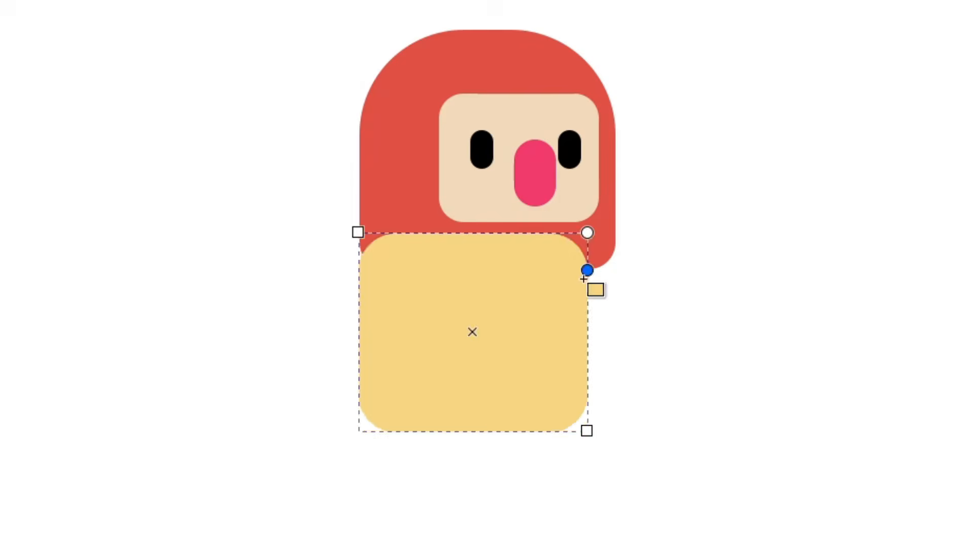
{"action": "left_click_drag", "start_coordinate": [319, 217], "coordinate": [424, 431]}
{"action": "left_click_drag", "start_coordinate": [424, 430], "coordinate": [430, 433]}
{"action": "left_click_drag", "start_coordinate": [384, 351], "coordinate": [557, 352]}
Draw a short yellow rounded leg under the body and place a matching second leg beside it.
{"action": "left_click_drag", "start_coordinate": [364, 374], "coordinate": [393, 426]}
{"action": "left_click_drag", "start_coordinate": [393, 426], "coordinate": [449, 476]}
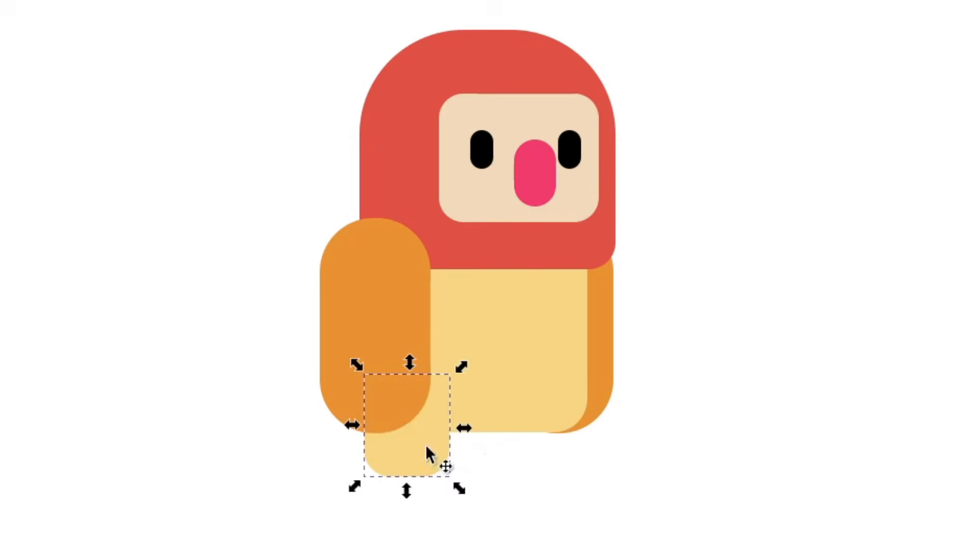
{"action": "left_click_drag", "start_coordinate": [425, 444], "coordinate": [564, 444]}
{"action": "left_click", "coordinate": [608, 405]}
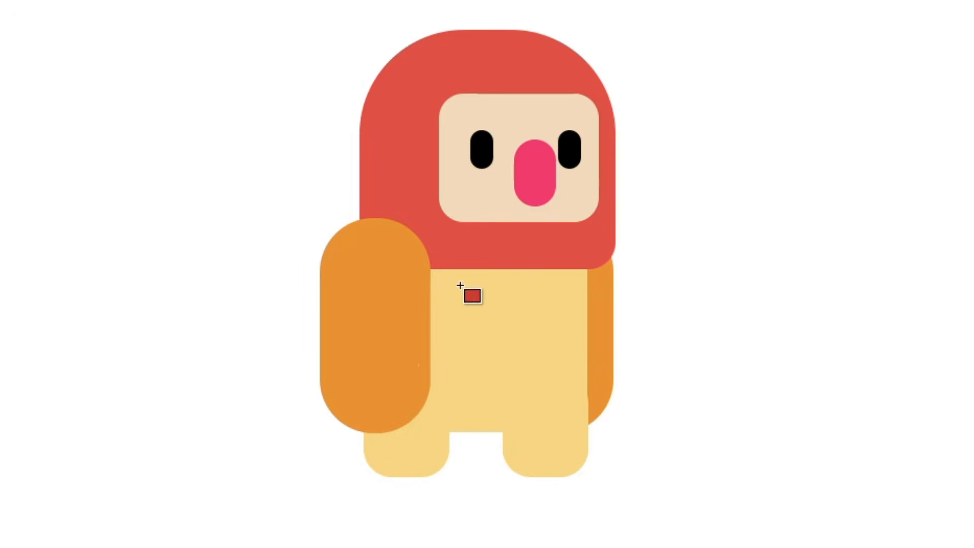
Draw a dark red rounded rectangle over the upper chest, extend it upward and lower it in the stacking order.
{"action": "left_click_drag", "start_coordinate": [452, 242], "coordinate": [569, 352]}
{"action": "left_click_drag", "start_coordinate": [570, 242], "coordinate": [569, 286]}
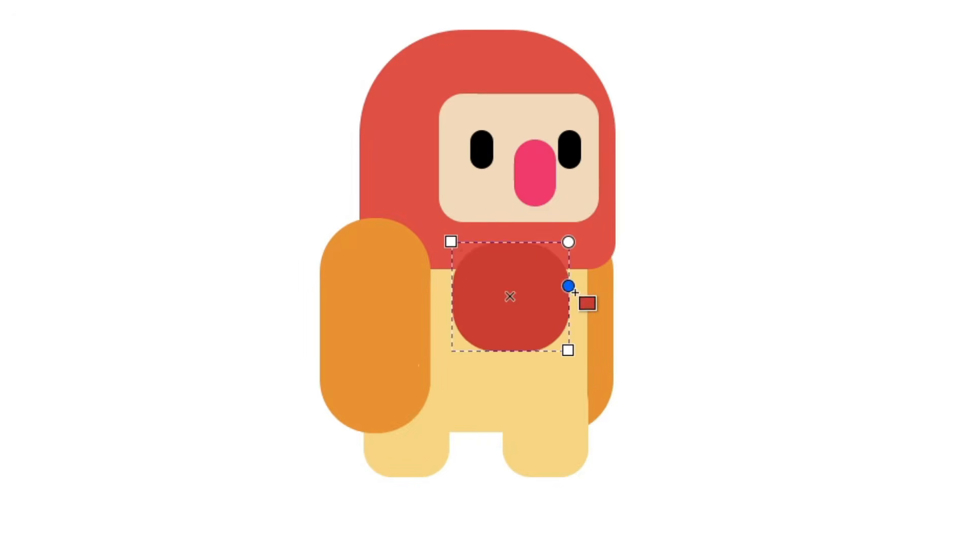
{"action": "left_click_drag", "start_coordinate": [452, 242], "coordinate": [452, 198]}
{"action": "key", "text": "s"}
{"action": "key", "text": "Page_Down"}
{"action": "key", "text": "Page_Down"}
{"action": "key", "text": "Page_Down"}
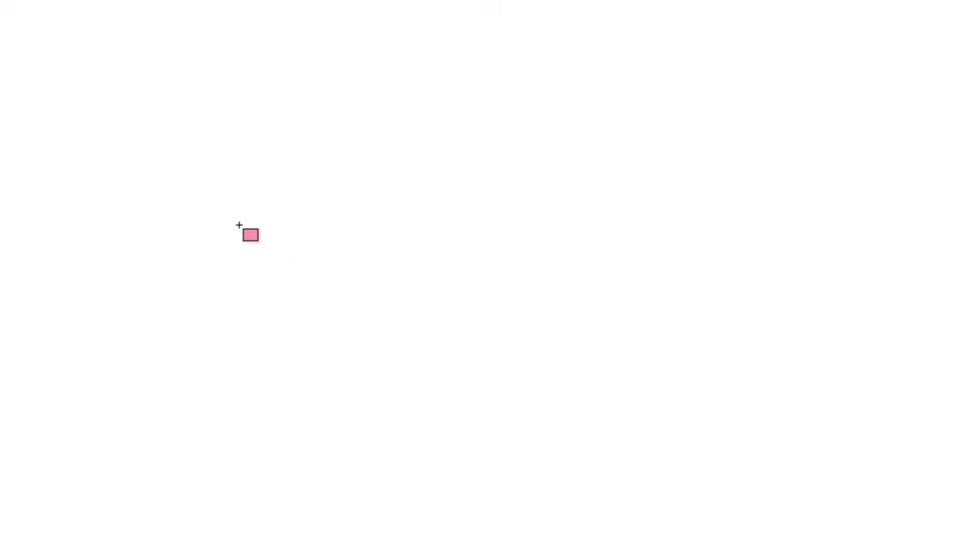
Draw a wide pink rounded platform with a vertical gradient to darker pink, and cover its upper edge with a purple rounded bar.
{"action": "left_click_drag", "start_coordinate": [224, 191], "coordinate": [796, 371]}
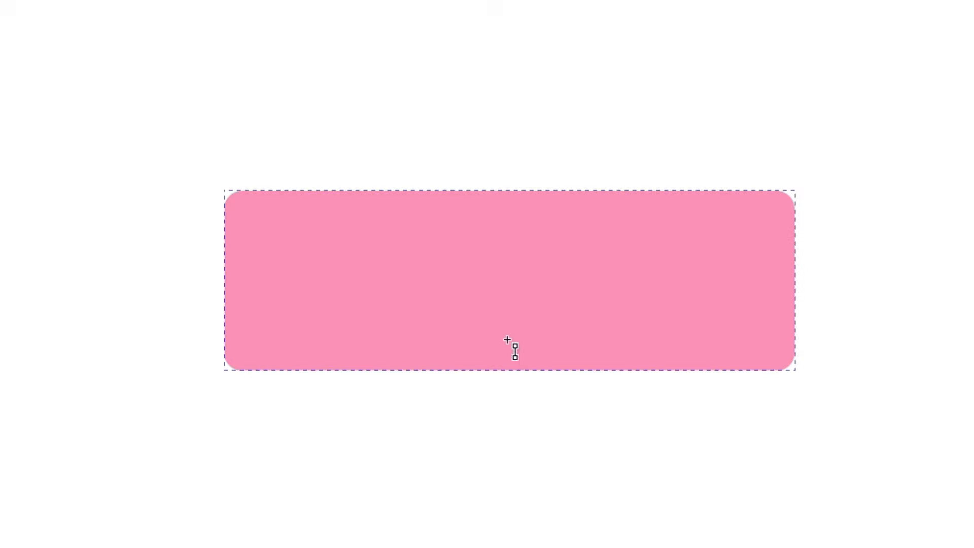
{"action": "left_click_drag", "start_coordinate": [507, 215], "coordinate": [509, 371]}
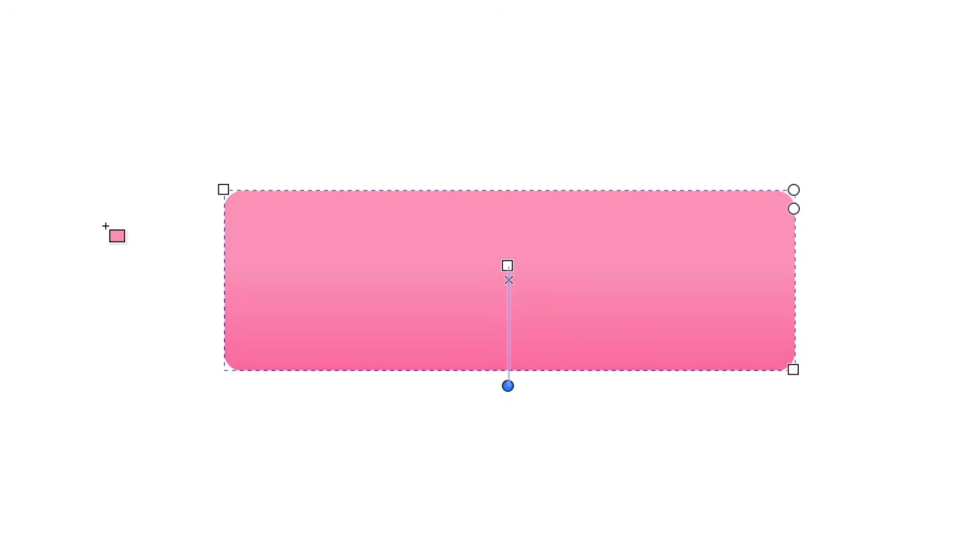
{"action": "key", "text": "s"}
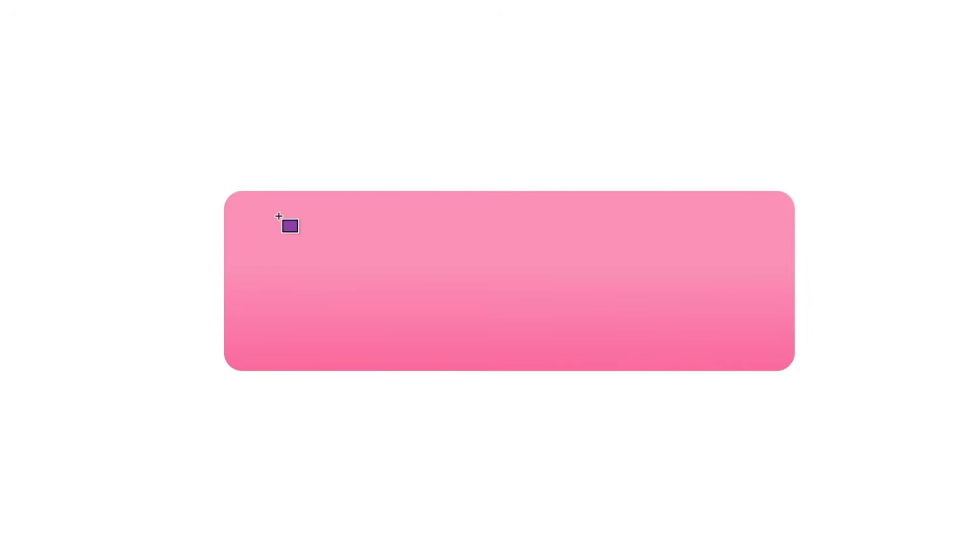
{"action": "left_click_drag", "start_coordinate": [220, 189], "coordinate": [799, 228]}
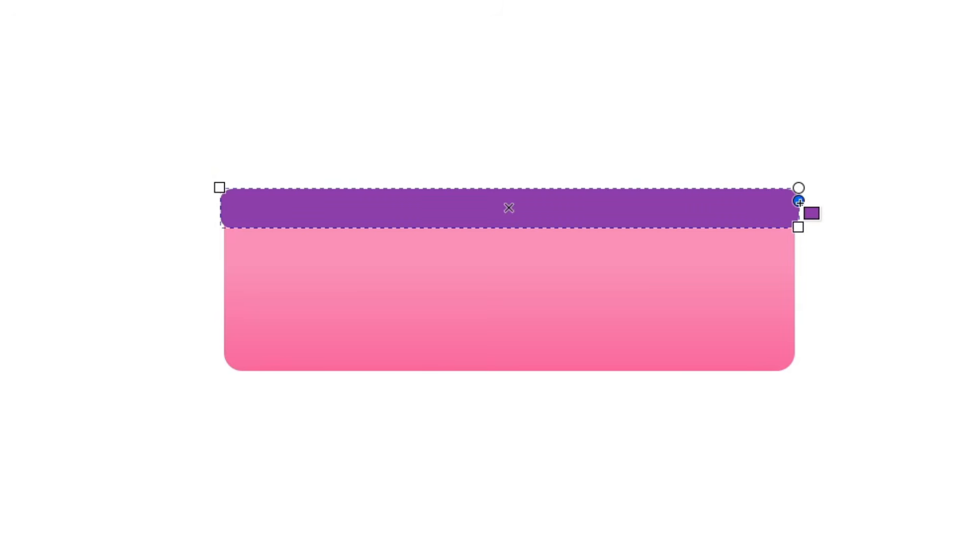
{"action": "key", "text": "s"}
Add purple rounded drips of varying lengths along the lower edge of the purple bar by drawing and duplicating narrow strands.
{"action": "key", "text": "r"}
{"action": "left_click_drag", "start_coordinate": [785, 215], "coordinate": [798, 243]}
{"action": "mouse_move", "coordinate": [724, 214]}
{"action": "left_mouse_down"}
{"action": "mouse_move", "coordinate": [737, 262]}
{"action": "mouse_move", "coordinate": [699, 229]}
{"action": "left_mouse_up"}
{"action": "key", "text": "ctrl+d"}
{"action": "left_click_drag", "start_coordinate": [679, 172], "coordinate": [483, 256]}
{"action": "key", "text": "ctrl+d"}
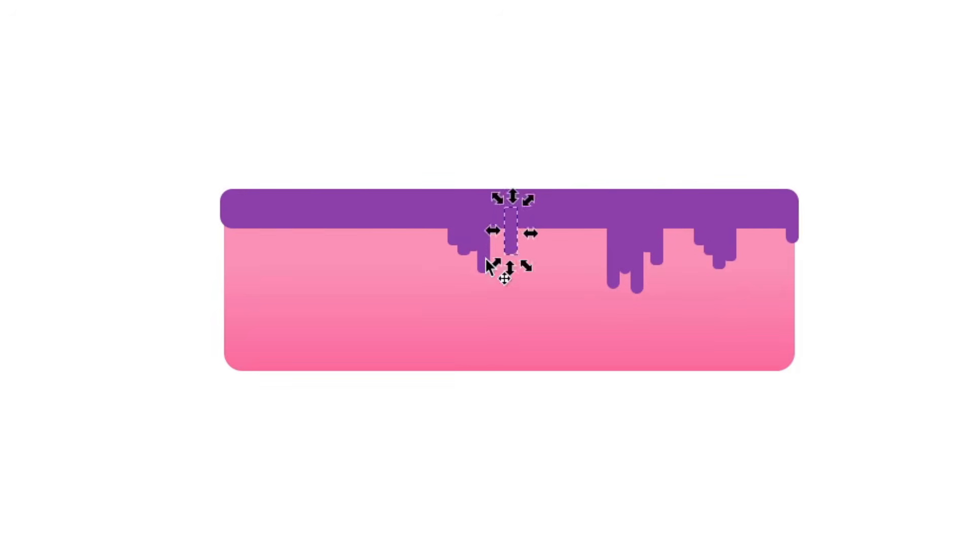
{"action": "left_click_drag", "start_coordinate": [662, 144], "coordinate": [745, 289]}
{"action": "key", "text": "ctrl+d"}
{"action": "left_click_drag", "start_coordinate": [720, 248], "coordinate": [304, 279]}
{"action": "key", "text": "ctrl+d"}
{"action": "left_click_drag", "start_coordinate": [680, 172], "coordinate": [746, 284]}
Duplicate the purple strands, flip them vertically and place them rising above the purple bar.
{"action": "key", "text": "ctrl+d"}
{"action": "key", "text": "v"}
{"action": "left_click_drag", "start_coordinate": [720, 248], "coordinate": [747, 204]}
{"action": "left_click_drag", "start_coordinate": [746, 178], "coordinate": [760, 181]}
Add clusters of wider dark purple rounded strands above the purple bar, duplicating them along its length.
{"action": "key", "text": "r"}
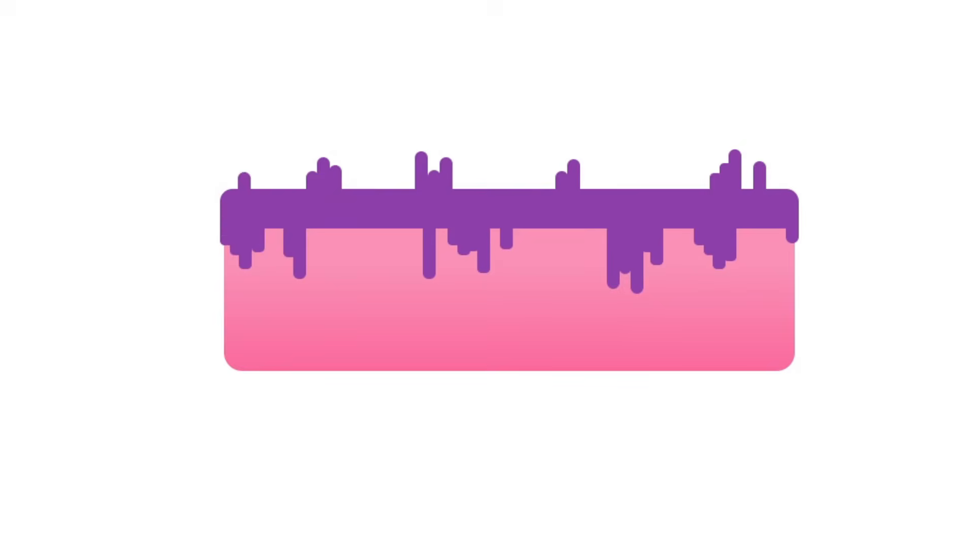
{"action": "left_click", "coordinate": [298, 170]}
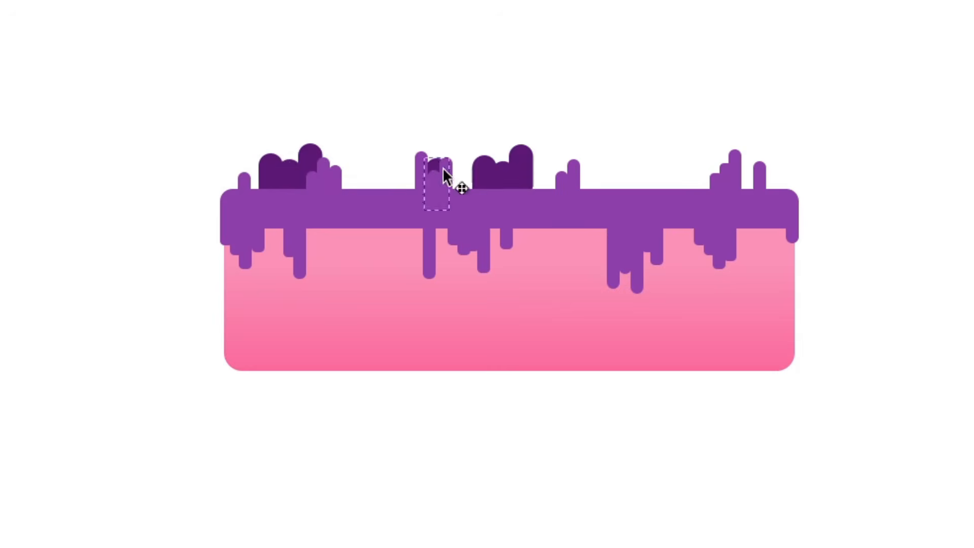
{"action": "left_click_drag", "start_coordinate": [443, 167], "coordinate": [406, 166]}
{"action": "key", "text": "ctrl+d"}
{"action": "left_click_drag", "start_coordinate": [406, 167], "coordinate": [426, 150]}
{"action": "key", "text": "ctrl+d"}
{"action": "left_click_drag", "start_coordinate": [426, 157], "coordinate": [663, 181]}
Place darker pink circles of different sizes across the pink platform by duplicating and moving them.
{"action": "mouse_move", "coordinate": [328, 255]}
{"action": "left_mouse_down"}
{"action": "mouse_move", "coordinate": [398, 327]}
{"action": "mouse_move", "coordinate": [482, 317]}
{"action": "left_mouse_up"}
{"action": "key", "text": "ctrl+d"}
{"action": "mouse_move", "coordinate": [519, 354]}
{"action": "left_mouse_down"}
{"action": "mouse_move", "coordinate": [493, 327]}
{"action": "mouse_move", "coordinate": [539, 264]}
{"action": "left_mouse_up"}
{"action": "key", "text": "ctrl+d"}
{"action": "mouse_move", "coordinate": [538, 263]}
{"action": "left_mouse_down"}
{"action": "mouse_move", "coordinate": [673, 286]}
{"action": "mouse_move", "coordinate": [713, 335]}
{"action": "mouse_move", "coordinate": [748, 299]}
{"action": "left_mouse_up"}
{"action": "left_click", "coordinate": [545, 268]}
{"action": "key", "text": "ctrl+d"}
{"action": "left_click", "coordinate": [465, 307]}
{"action": "key", "text": "ctrl+d"}
{"action": "left_click_drag", "start_coordinate": [464, 307], "coordinate": [269, 277]}
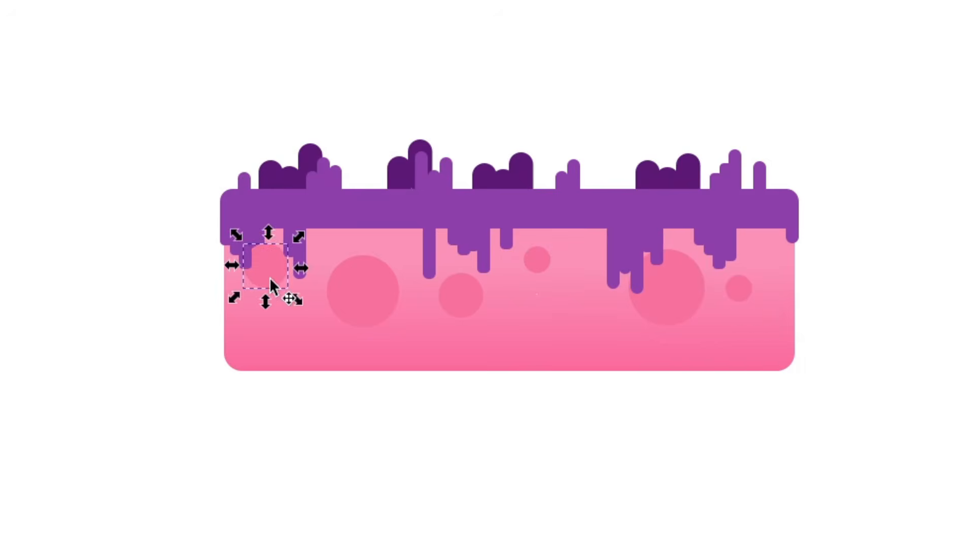
Hang darker pink rounded drips from the circles and draw a wide rectangle across the platform at the purple bar's lower edge.
{"action": "left_click_drag", "start_coordinate": [388, 294], "coordinate": [393, 292]}
{"action": "key", "text": "Escape"}
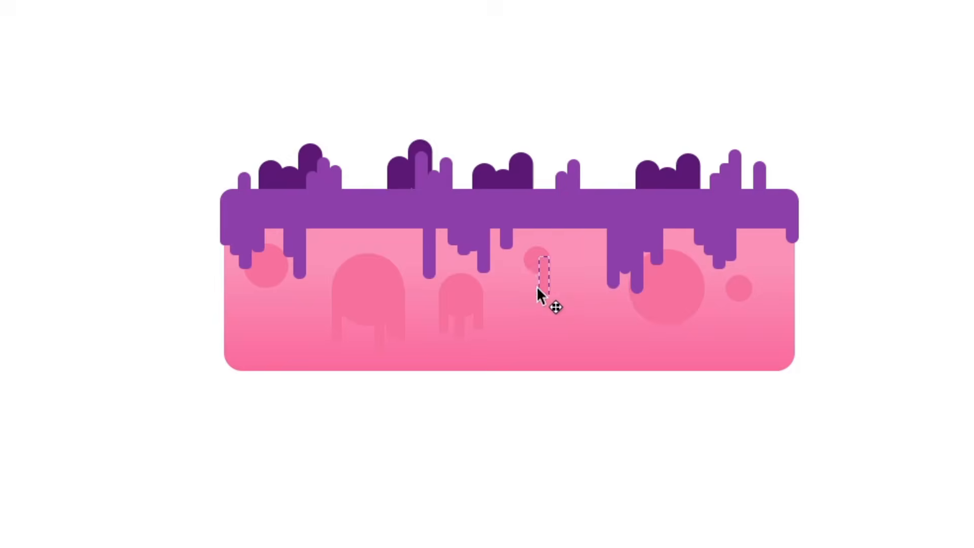
{"action": "left_click_drag", "start_coordinate": [702, 313], "coordinate": [699, 326]}
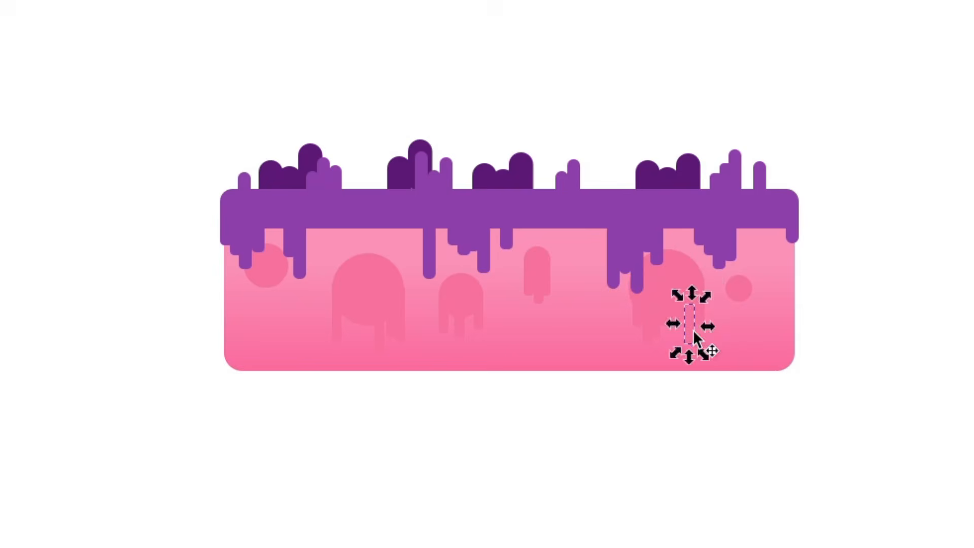
{"action": "key", "text": "ctrl+plus"}
{"action": "key", "text": "ctrl+v"}
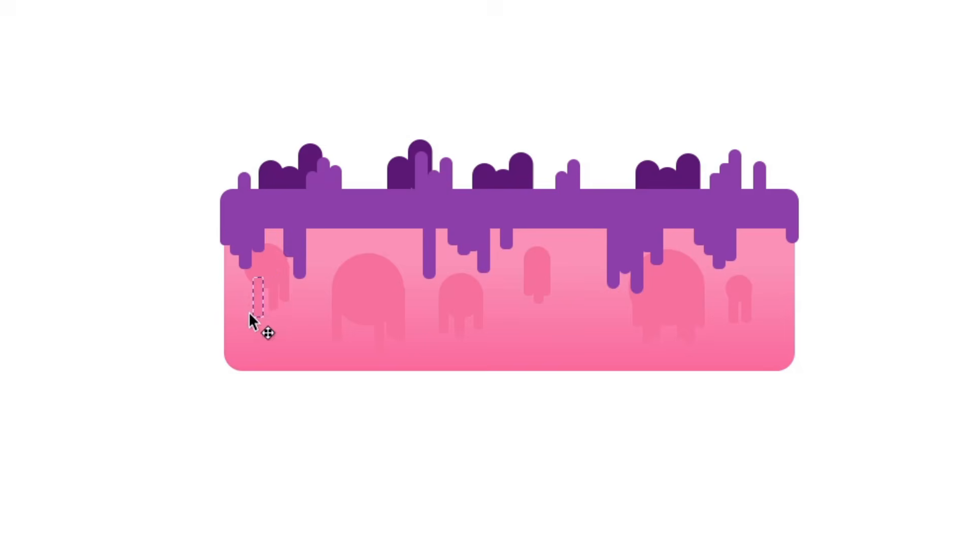
{"action": "left_click_drag", "start_coordinate": [226, 214], "coordinate": [797, 257]}
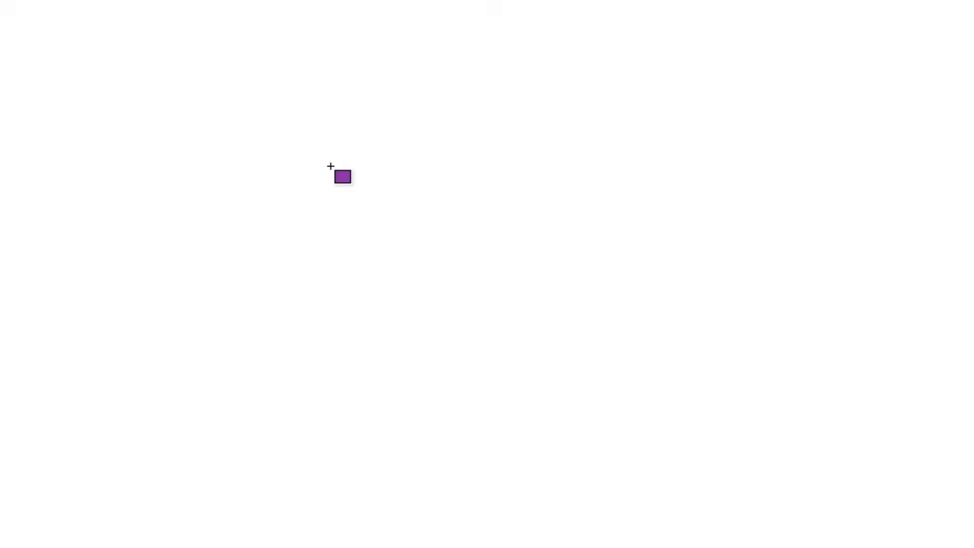
Draw a wide purple rounded rectangle and overlay its lower half with a square-cornered duplicate, keeping only the top corners rounded.
{"action": "left_click_drag", "start_coordinate": [283, 73], "coordinate": [631, 167]}
{"action": "left_click_drag", "start_coordinate": [631, 74], "coordinate": [640, 105]}
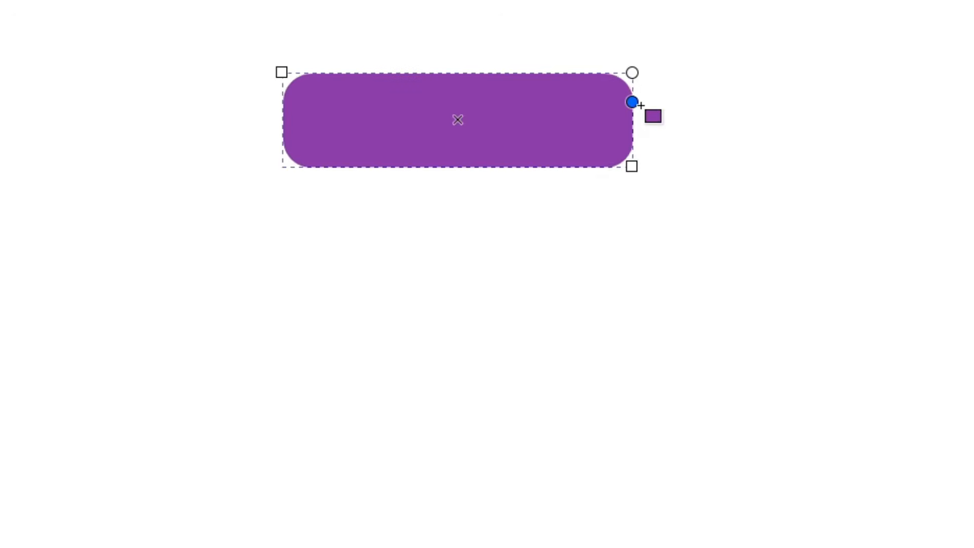
{"action": "key", "text": "ctrl+d"}
{"action": "key", "text": "r"}
{"action": "left_click_drag", "start_coordinate": [283, 73], "coordinate": [282, 117]}
{"action": "left_click_drag", "start_coordinate": [634, 142], "coordinate": [634, 114]}
{"action": "key", "text": "Escape"}
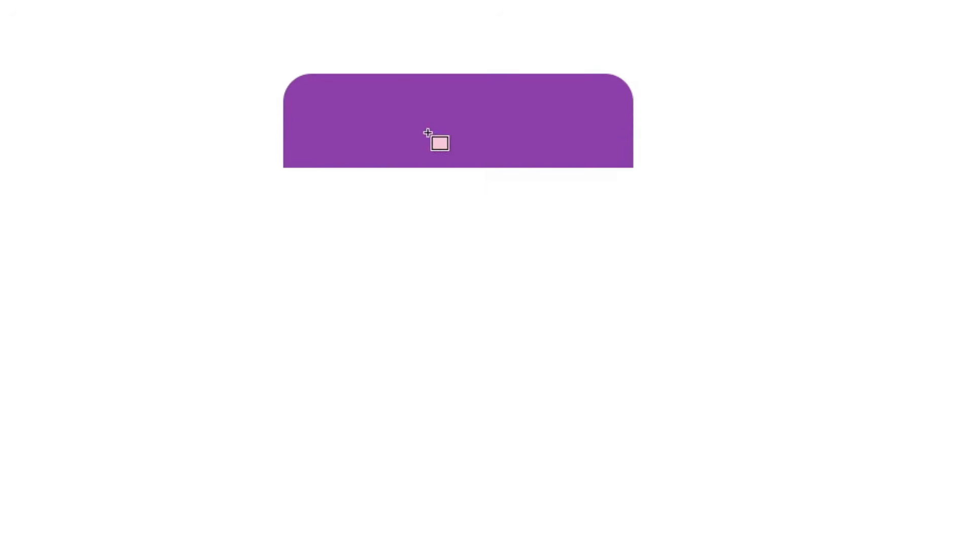
Draw a tall, narrow pink rounded post beneath the purple platform and lower it behind the platform.
{"action": "mouse_move", "coordinate": [428, 126]}
{"action": "left_mouse_down"}
{"action": "mouse_move", "coordinate": [510, 403]}
{"action": "mouse_move", "coordinate": [502, 488]}
{"action": "left_mouse_up"}
{"action": "key", "text": "s"}
{"action": "key", "text": "Page_Down"}
Draw a dark purple rounded block where the post meets the platform and lower it behind the purple top.
{"action": "mouse_move", "coordinate": [392, 130]}
{"action": "left_mouse_down"}
{"action": "mouse_move", "coordinate": [510, 226]}
{"action": "mouse_move", "coordinate": [536, 232]}
{"action": "left_mouse_up"}
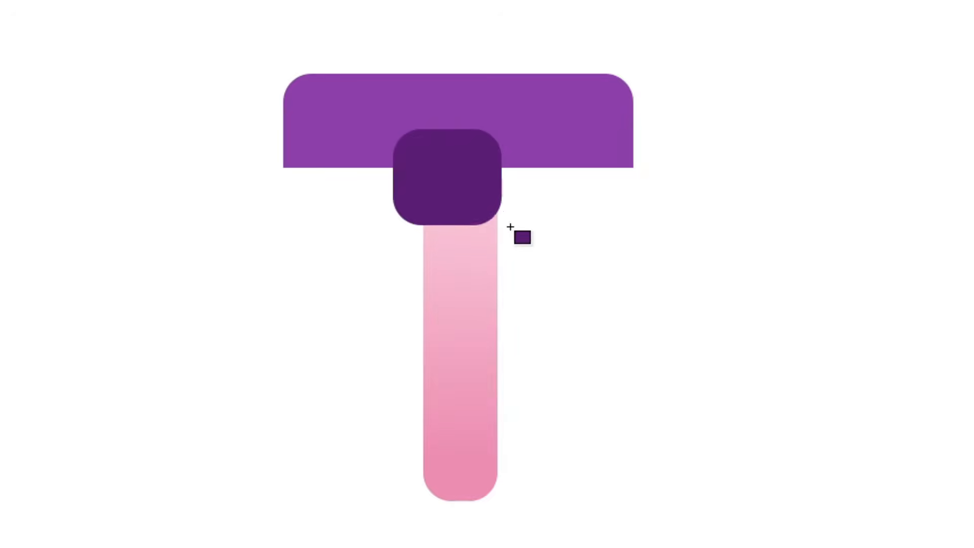
{"action": "left_click_drag", "start_coordinate": [536, 156], "coordinate": [539, 182]}
{"action": "key", "text": "s"}
{"action": "left_click_drag", "start_coordinate": [503, 202], "coordinate": [501, 194]}
{"action": "key", "text": "Page_Down"}
{"action": "left_click_drag", "start_coordinate": [502, 196], "coordinate": [505, 190]}
Draw a thick purple rounded drip at the platform's right end and place duplicates along its lower edge.
{"action": "key", "text": "r"}
{"action": "left_click_drag", "start_coordinate": [575, 128], "coordinate": [633, 225]}
{"action": "mouse_move", "coordinate": [633, 128]}
{"action": "left_mouse_down"}
{"action": "mouse_move", "coordinate": [631, 191]}
{"action": "mouse_move", "coordinate": [567, 170]}
{"action": "left_mouse_up"}
{"action": "key", "text": "s"}
{"action": "key", "text": "ctrl+d"}
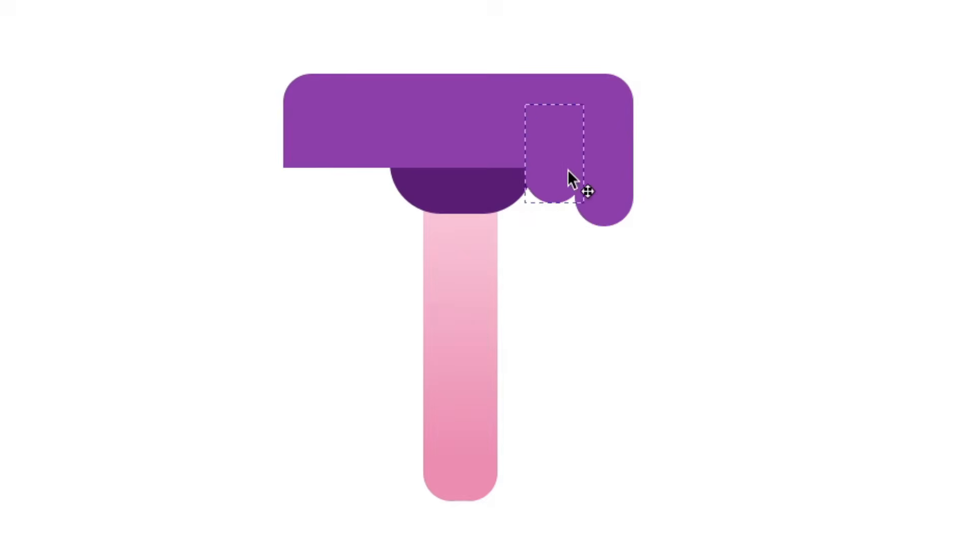
{"action": "left_click_drag", "start_coordinate": [466, 214], "coordinate": [439, 214]}
{"action": "key", "text": "ctrl+d"}
{"action": "mouse_move", "coordinate": [439, 214]}
{"action": "left_mouse_down"}
{"action": "mouse_move", "coordinate": [300, 195]}
{"action": "mouse_move", "coordinate": [321, 196]}
{"action": "left_mouse_up"}
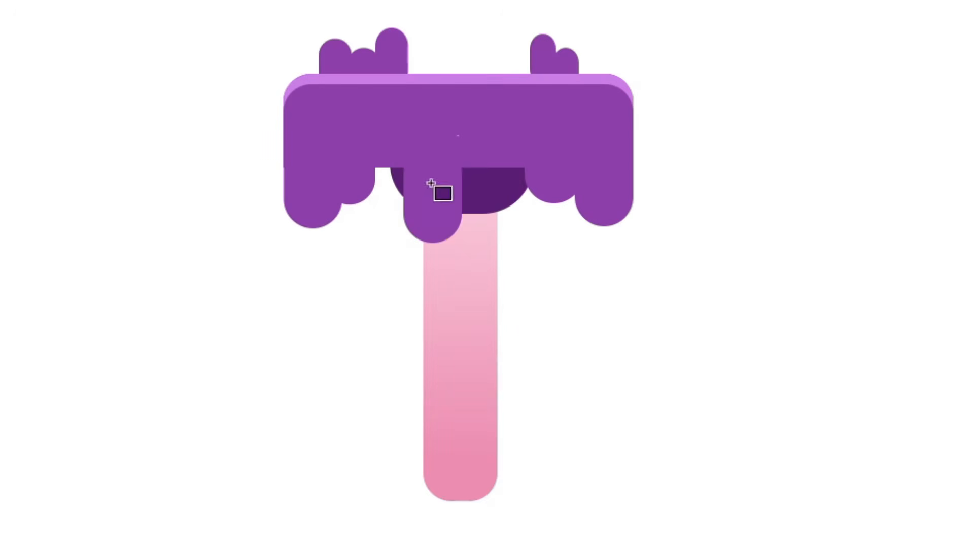
Add a dark purple rectangle as a blurred shadow on the post's upper end, behind the platform shapes.
{"action": "left_click_drag", "start_coordinate": [431, 181], "coordinate": [497, 231]}
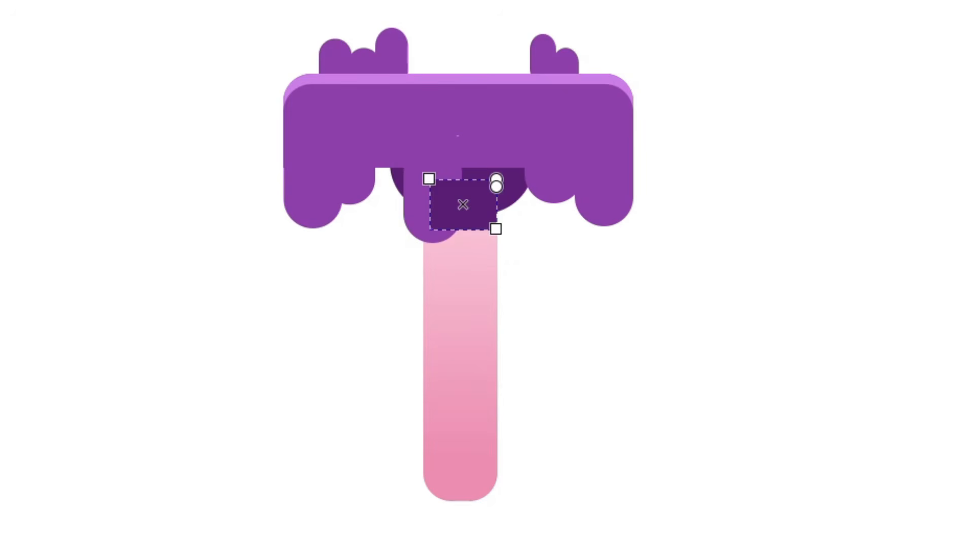
{"action": "key", "text": "Page_Down"}
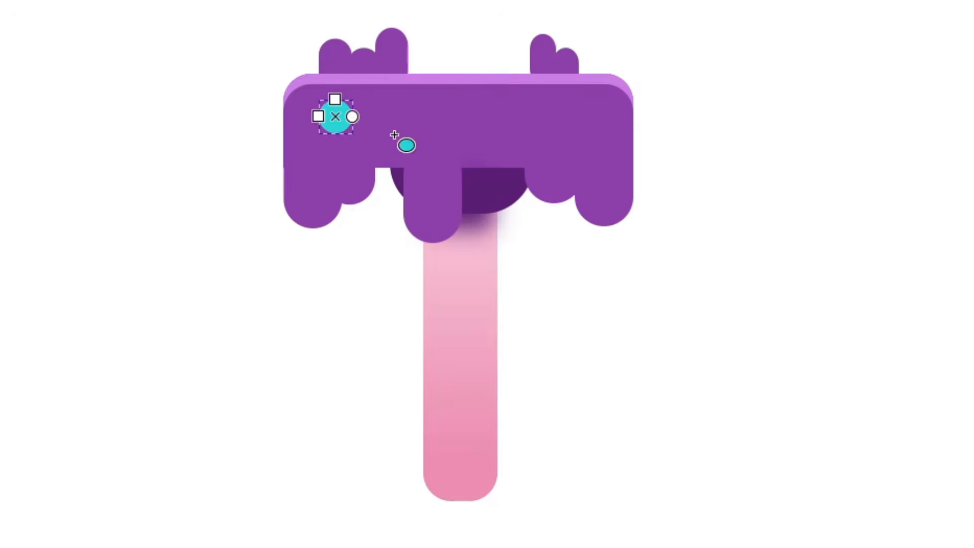
Place cyan circles of different sizes on the purple platform, giving them a blurred glow and a lighter cyan fill.
{"action": "mouse_move", "coordinate": [474, 123]}
{"action": "left_mouse_down"}
{"action": "mouse_move", "coordinate": [455, 97]}
{"action": "mouse_move", "coordinate": [467, 120]}
{"action": "left_mouse_up"}
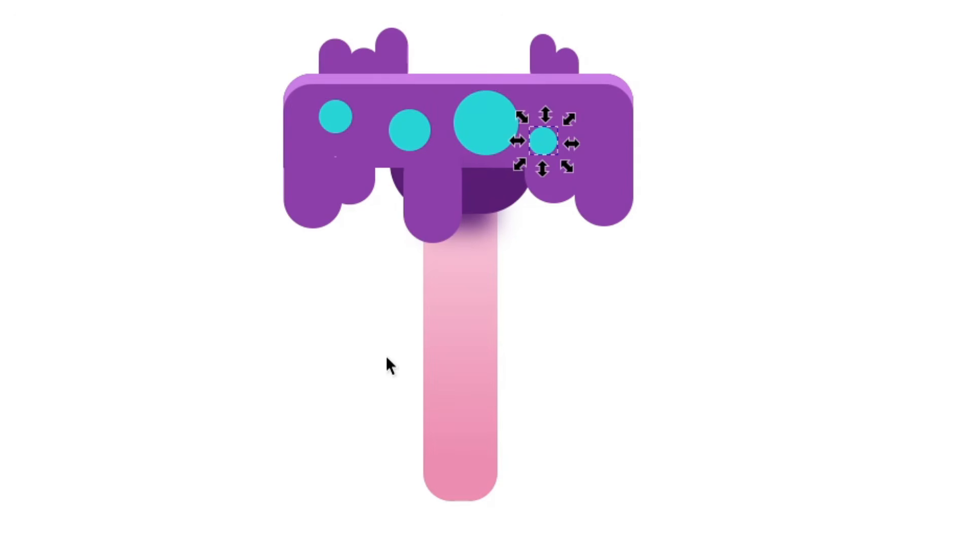
{"action": "left_click_drag", "start_coordinate": [548, 151], "coordinate": [549, 152]}
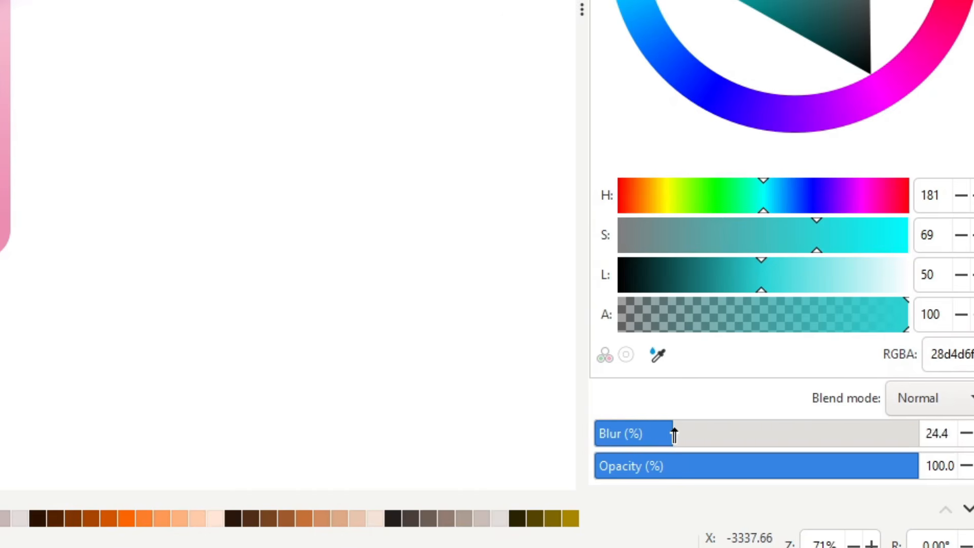
{"action": "left_click_drag", "start_coordinate": [796, 287], "coordinate": [857, 285]}
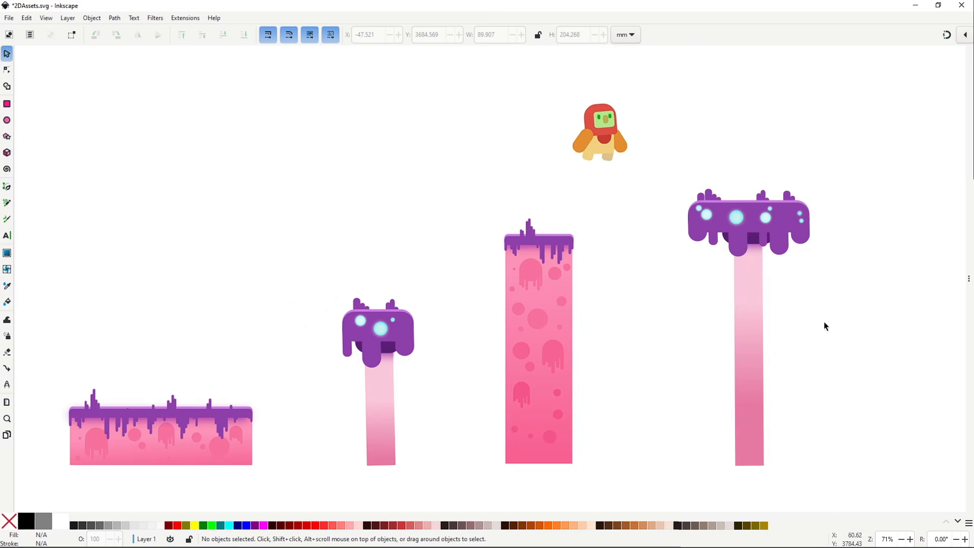
Move the tall pink post of the large purple platform further to the right.
{"action": "left_click_drag", "start_coordinate": [749, 315], "coordinate": [887, 315]}
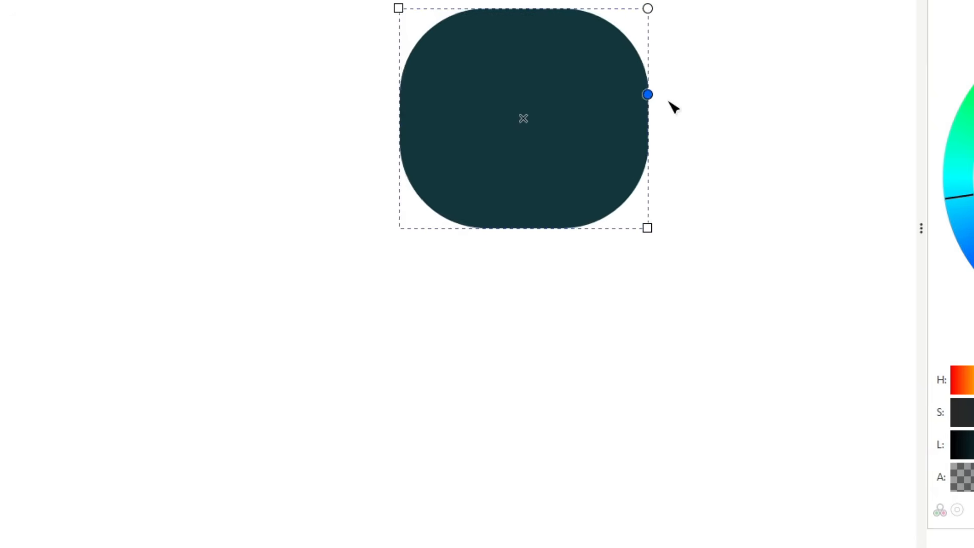
Turn the dark teal rounded rectangle into a dome with a straight lower edge and add a rounded drip at its lower right corner.
{"action": "key", "text": "r"}
{"action": "mouse_move", "coordinate": [647, 228]}
{"action": "left_mouse_down"}
{"action": "mouse_move", "coordinate": [411, 101]}
{"action": "mouse_move", "coordinate": [405, 117]}
{"action": "left_mouse_up"}
{"action": "key", "text": "Escape"}
{"action": "left_click_drag", "start_coordinate": [647, 285], "coordinate": [599, 201]}
{"action": "key", "text": "s"}
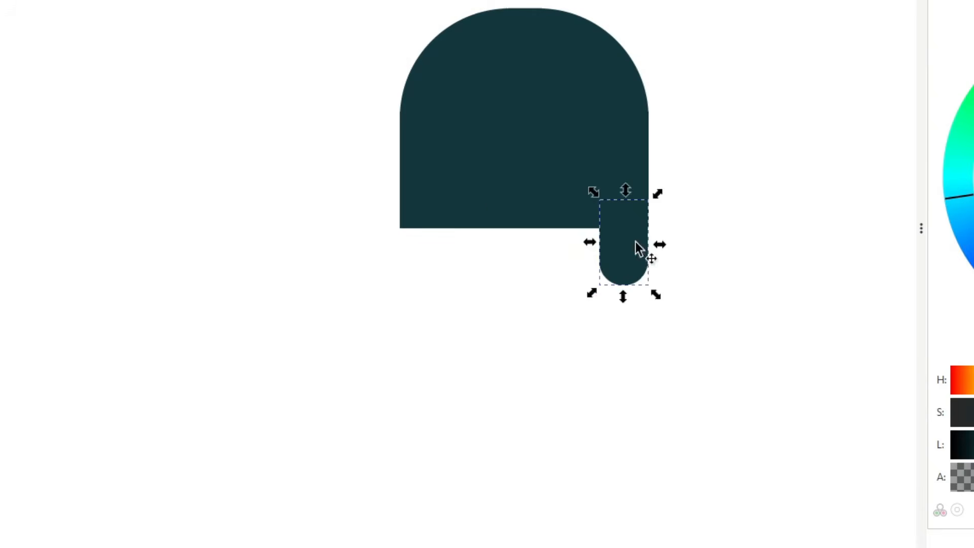
Place duplicates of the rounded drip in different sizes along the dome's lower edge to form a dripping mushroom cap.
{"action": "key", "text": "ctrl+d"}
{"action": "left_click_drag", "start_coordinate": [635, 241], "coordinate": [570, 220]}
{"action": "key", "text": "ctrl+d"}
{"action": "left_click_drag", "start_coordinate": [557, 237], "coordinate": [508, 243]}
{"action": "left_click_drag", "start_coordinate": [442, 200], "coordinate": [461, 187]}
{"action": "mouse_move", "coordinate": [428, 236]}
{"action": "left_mouse_down"}
{"action": "mouse_move", "coordinate": [416, 255]}
{"action": "mouse_move", "coordinate": [454, 251]}
{"action": "left_mouse_up"}
{"action": "key", "text": "ctrl+d"}
{"action": "left_click", "coordinate": [585, 353]}
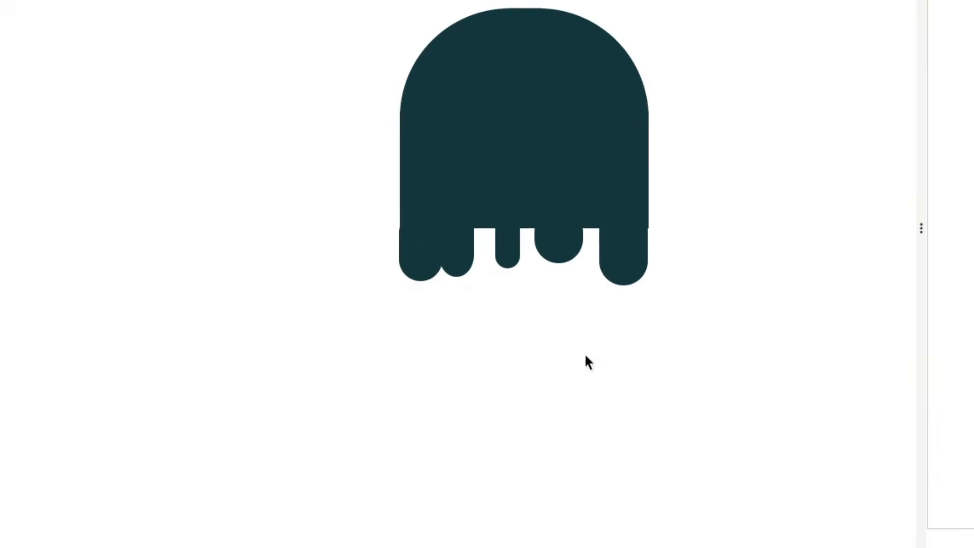
Add a tall rounded dark teal stem below the cap and a darker rounded shadow shape behind the drips.
{"action": "key", "text": "r"}
{"action": "left_click_drag", "start_coordinate": [482, 203], "coordinate": [556, 533]}
{"action": "left_click_drag", "start_coordinate": [473, 188], "coordinate": [584, 277]}
{"action": "key", "text": "r"}
{"action": "key", "text": "End"}
{"action": "mouse_move", "coordinate": [584, 187]}
{"action": "left_mouse_down"}
{"action": "mouse_move", "coordinate": [584, 230]}
{"action": "mouse_move", "coordinate": [566, 262]}
{"action": "left_mouse_up"}
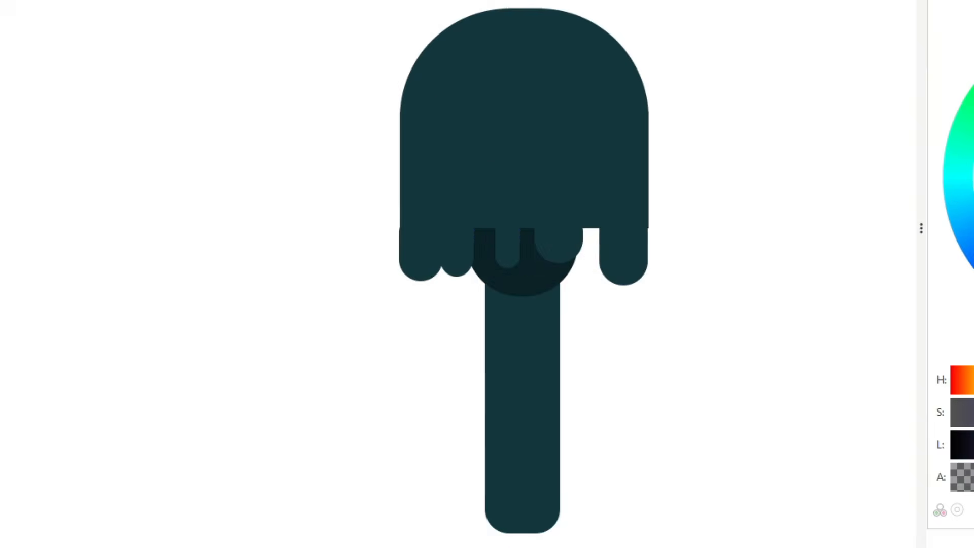
Draw three circles of different sizes as spots across the mushroom cap.
{"action": "left_click_drag", "start_coordinate": [436, 104], "coordinate": [498, 166]}
{"action": "left_click_drag", "start_coordinate": [493, 77], "coordinate": [579, 144]}
{"action": "left_click_drag", "start_coordinate": [564, 51], "coordinate": [607, 95]}
Group all parts of the shorter purple platform with its pink post.
{"action": "left_click_drag", "start_coordinate": [108, 118], "coordinate": [517, 540]}
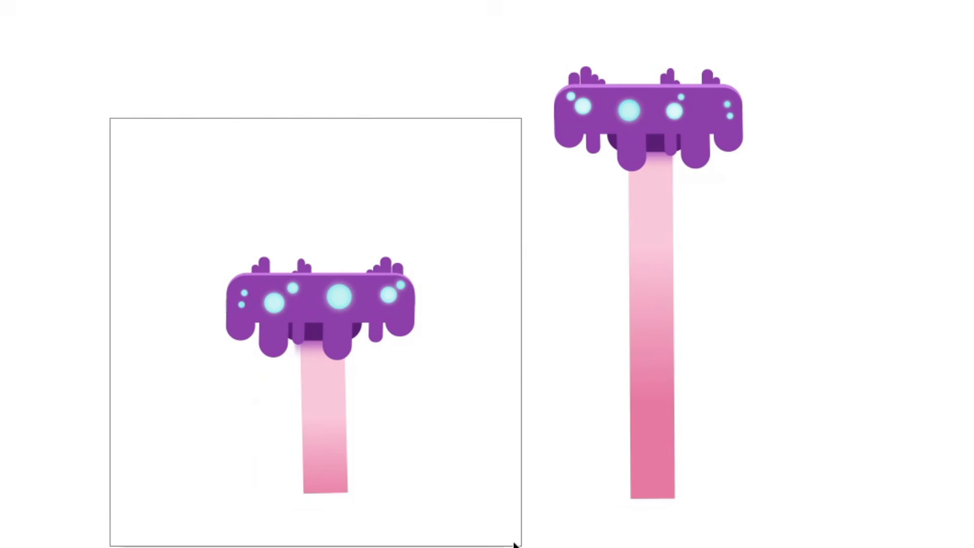
{"action": "key", "text": "ctrl+g"}
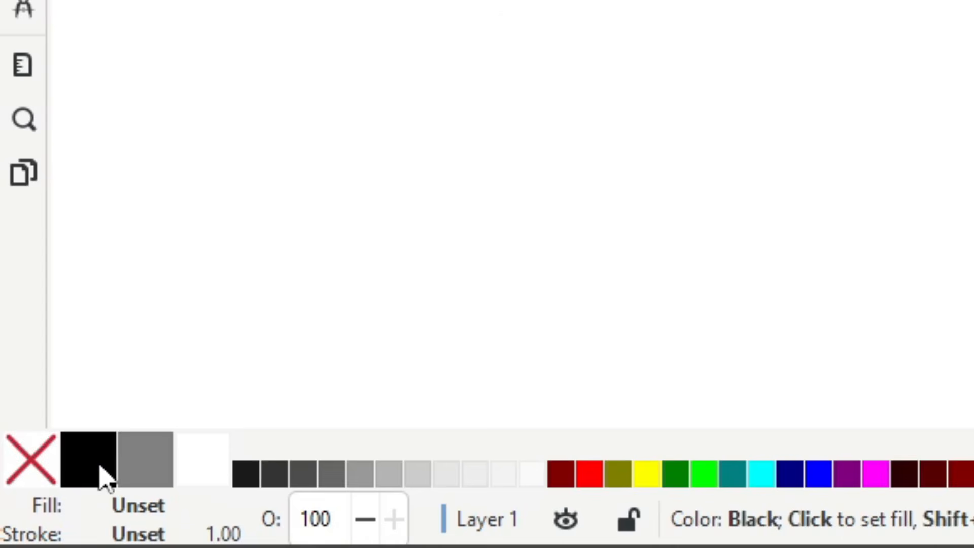
Apply black from the colour palette as the fill.
{"action": "left_click", "coordinate": [100, 465]}
{"action": "left_click_drag", "start_coordinate": [490, 1], "coordinate": [821, 547]}
{"action": "left_click", "coordinate": [91, 461]}
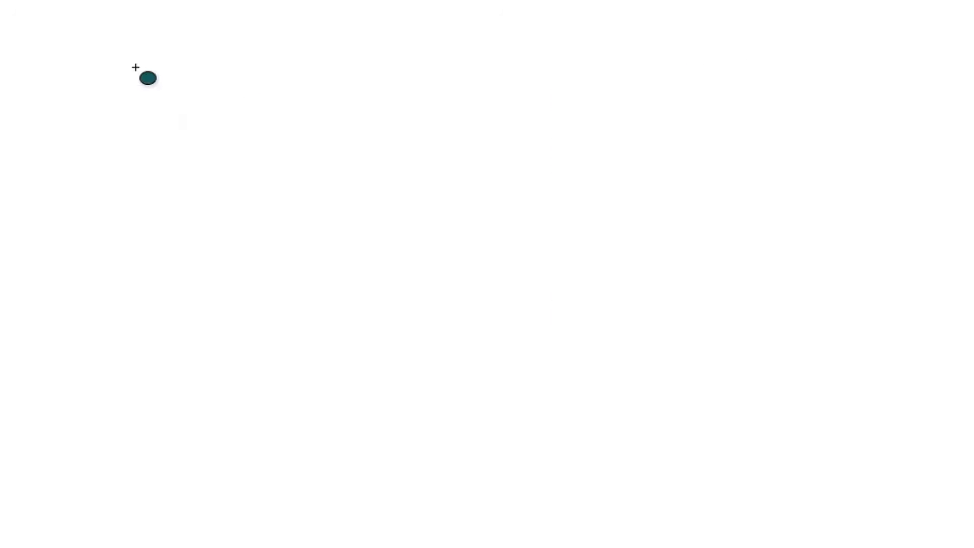
Draw a large ellipse and give it a vertical gradient from dark blue through blue and teal to green, using two intermediate stops.
{"action": "left_click_drag", "start_coordinate": [135, 57], "coordinate": [804, 472]}
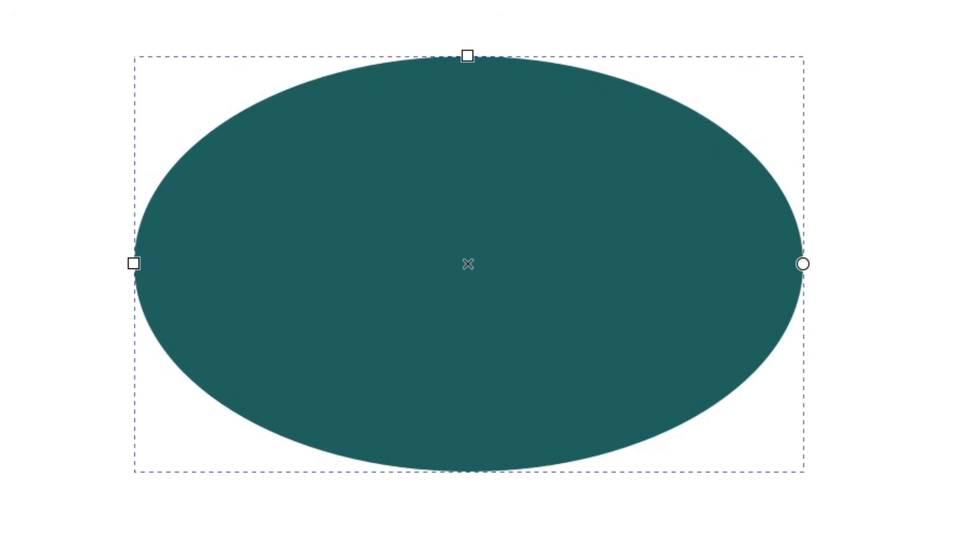
{"action": "left_click", "coordinate": [471, 235]}
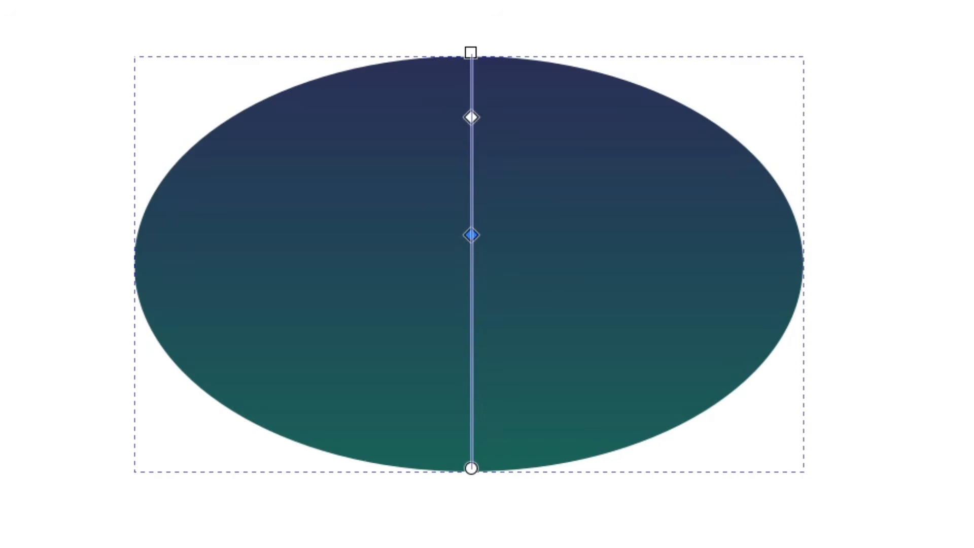
{"action": "left_click", "coordinate": [472, 117]}
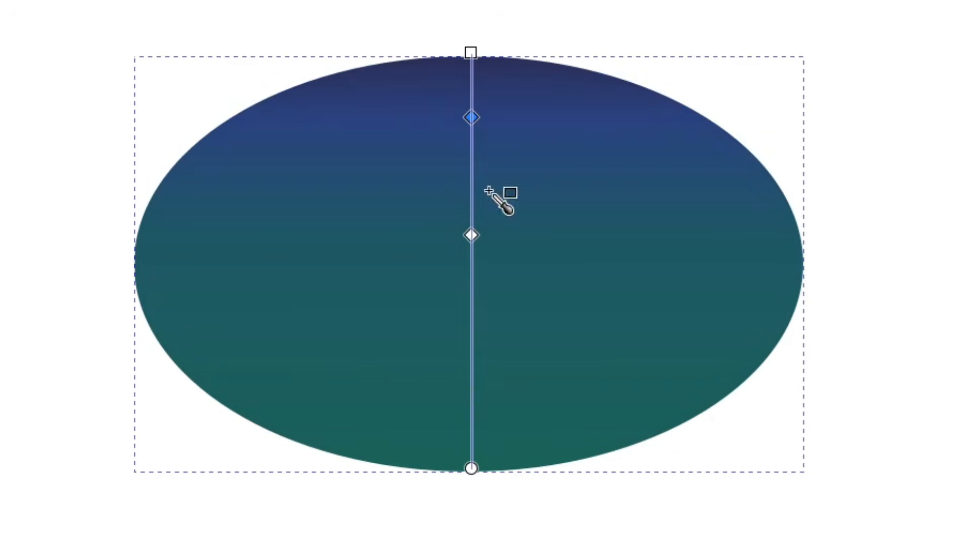
{"action": "key", "text": "s"}
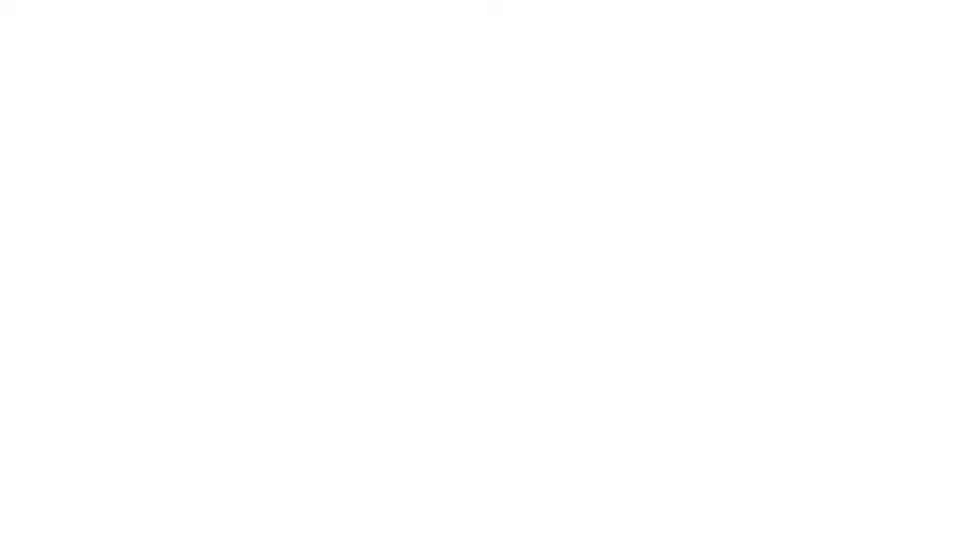
Draw a large pink background rectangle and give it a vertical gradient that starts dark purple at its upper edge.
{"action": "left_click_drag", "start_coordinate": [157, 123], "coordinate": [820, 497]}
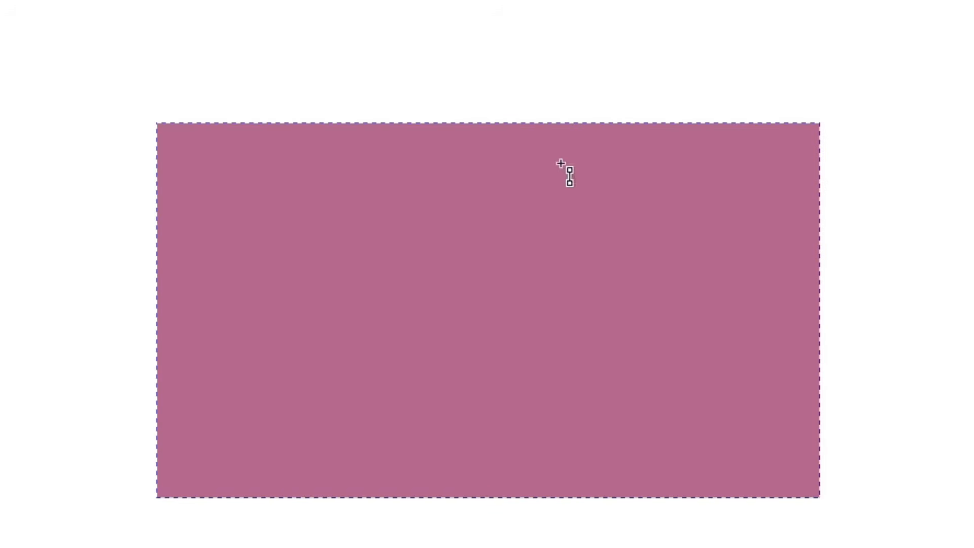
{"action": "left_click_drag", "start_coordinate": [484, 129], "coordinate": [487, 487]}
{"action": "key", "text": "d"}
{"action": "left_click", "coordinate": [477, 155]}
{"action": "left_click", "coordinate": [484, 128]}
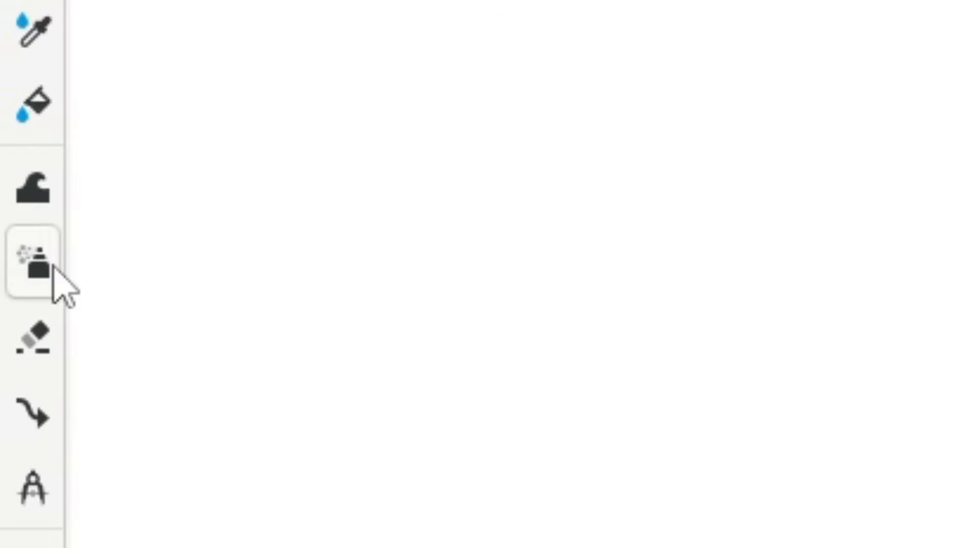
Spray small glowing stars across the gradient sky, and add a large cream moon with a blurred glow.
{"action": "left_click", "coordinate": [53, 265]}
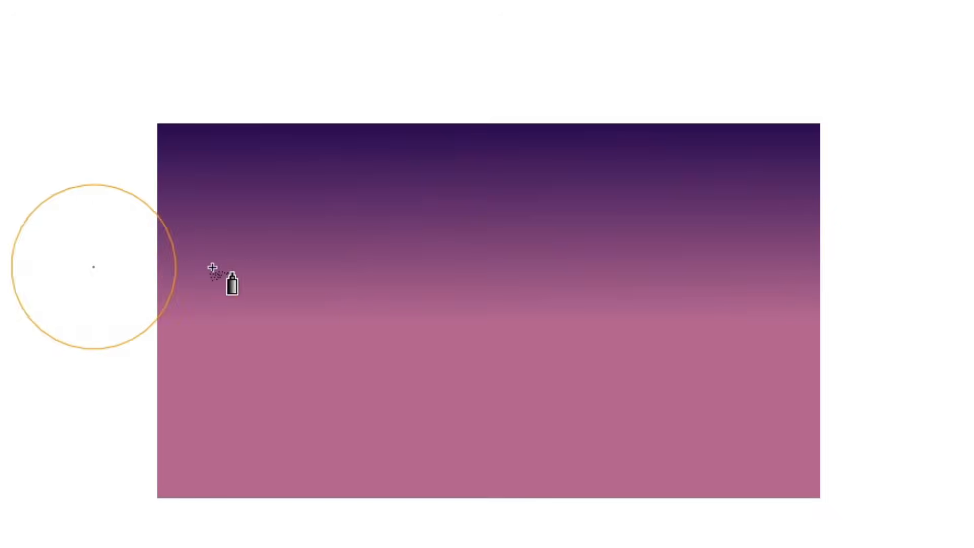
{"action": "mouse_move", "coordinate": [214, 268]}
{"action": "left_mouse_down"}
{"action": "mouse_move", "coordinate": [386, 296]}
{"action": "mouse_move", "coordinate": [769, 285]}
{"action": "mouse_move", "coordinate": [198, 183]}
{"action": "mouse_move", "coordinate": [822, 185]}
{"action": "mouse_move", "coordinate": [157, 315]}
{"action": "left_mouse_up"}
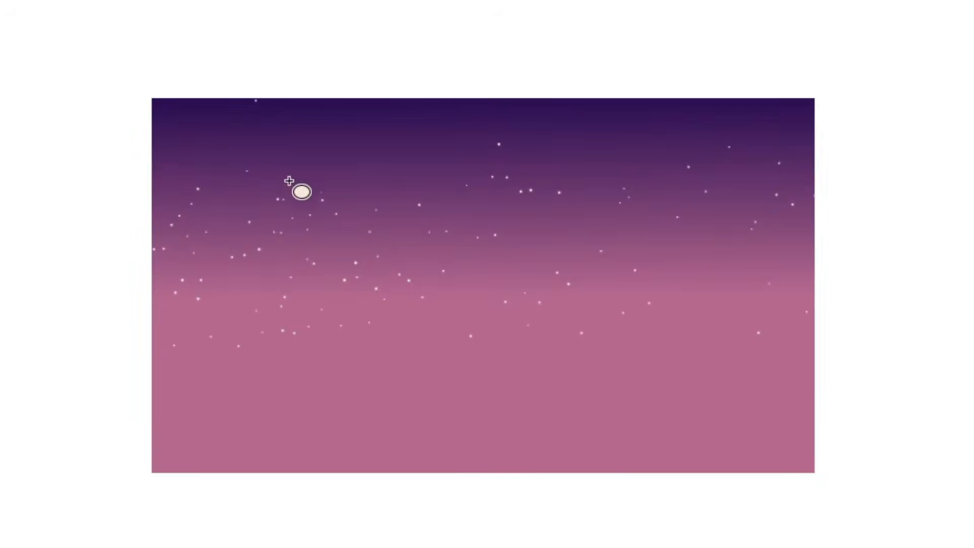
{"action": "left_click_drag", "start_coordinate": [607, 156], "coordinate": [748, 285]}
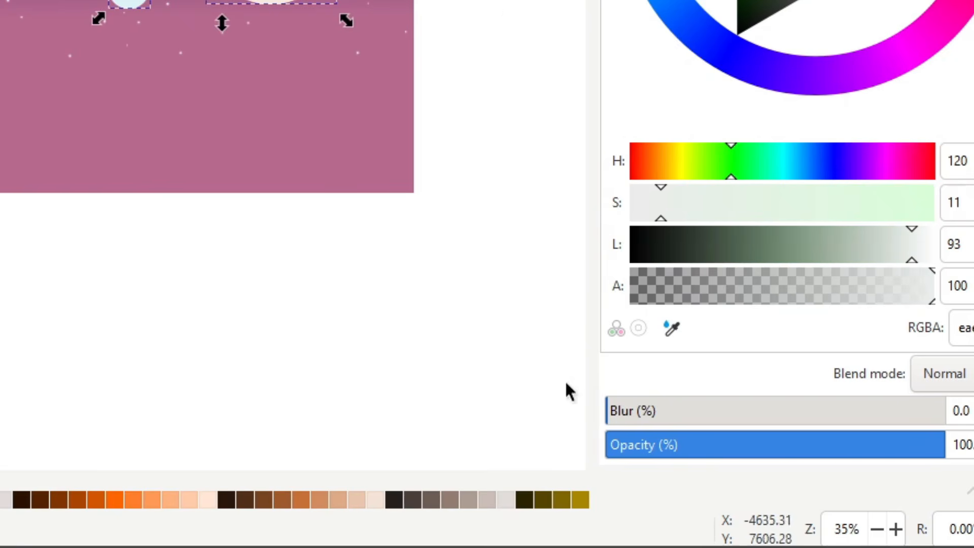
{"action": "left_click_drag", "start_coordinate": [611, 411], "coordinate": [757, 414]}
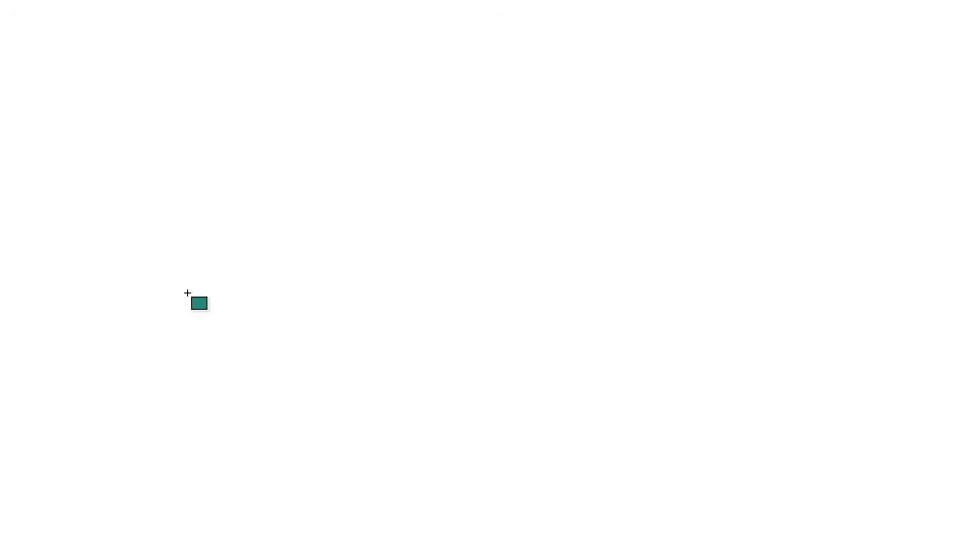
Draw a wide ground rectangle with a vertical teal-to-green gradient and place small glowing mushroom lamps of different sizes on it.
{"action": "left_click_drag", "start_coordinate": [89, 193], "coordinate": [865, 353]}
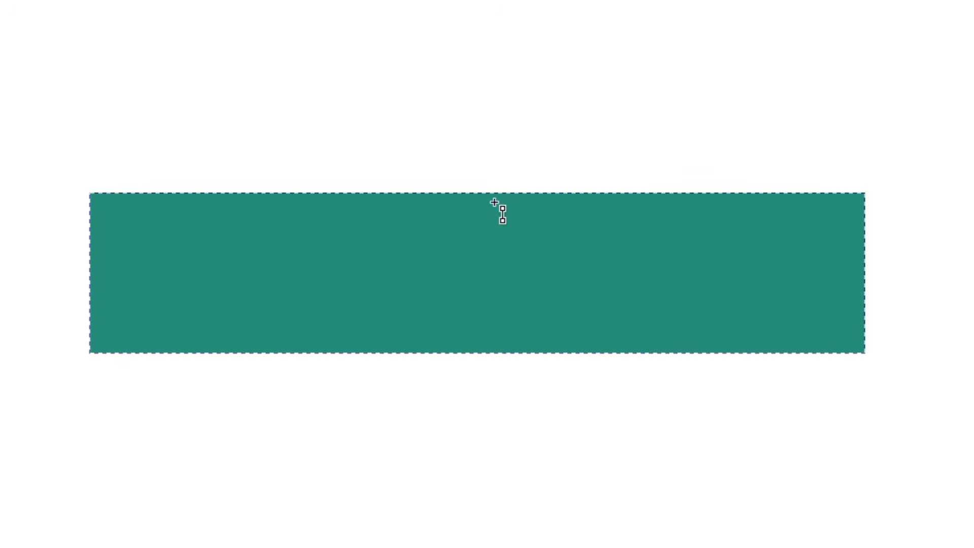
{"action": "left_click_drag", "start_coordinate": [494, 202], "coordinate": [493, 356]}
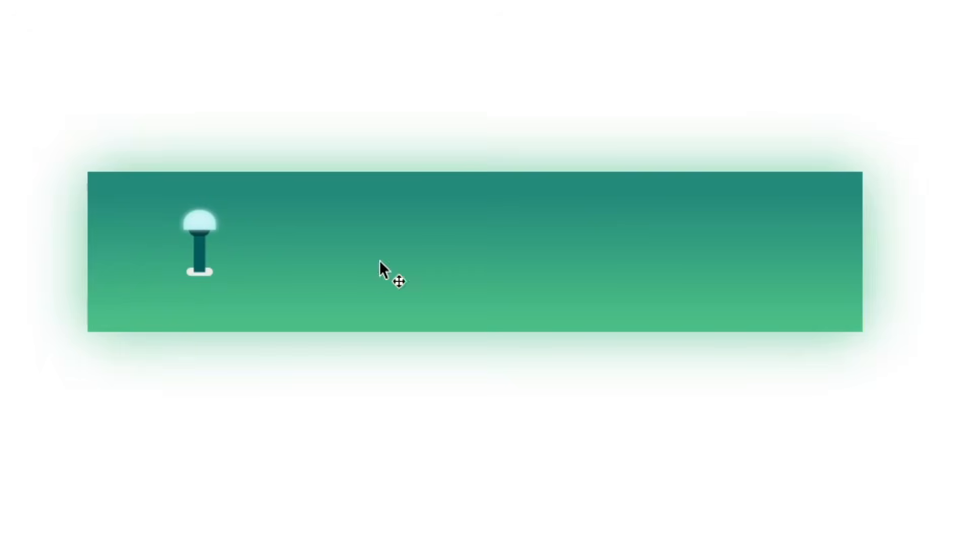
{"action": "left_click", "coordinate": [209, 250]}
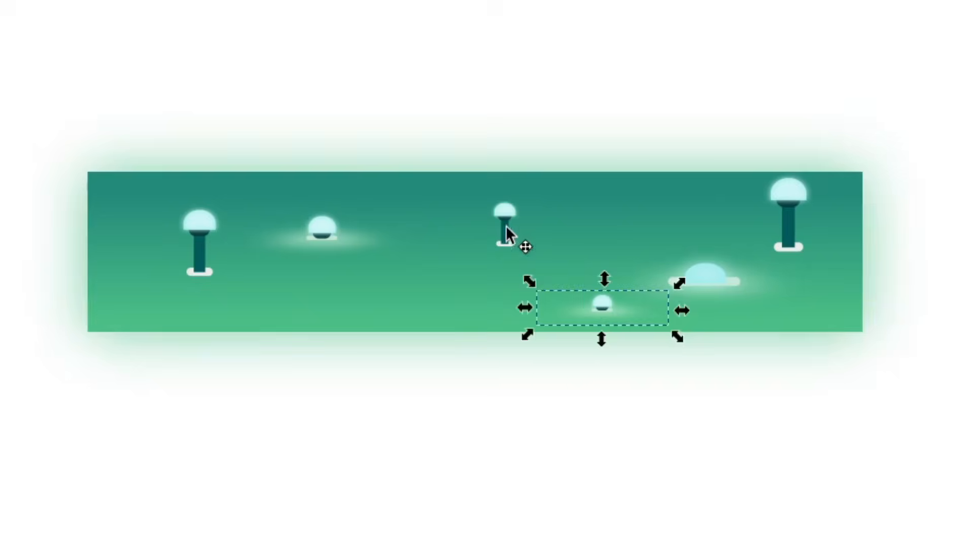
{"action": "left_click", "coordinate": [546, 222]}
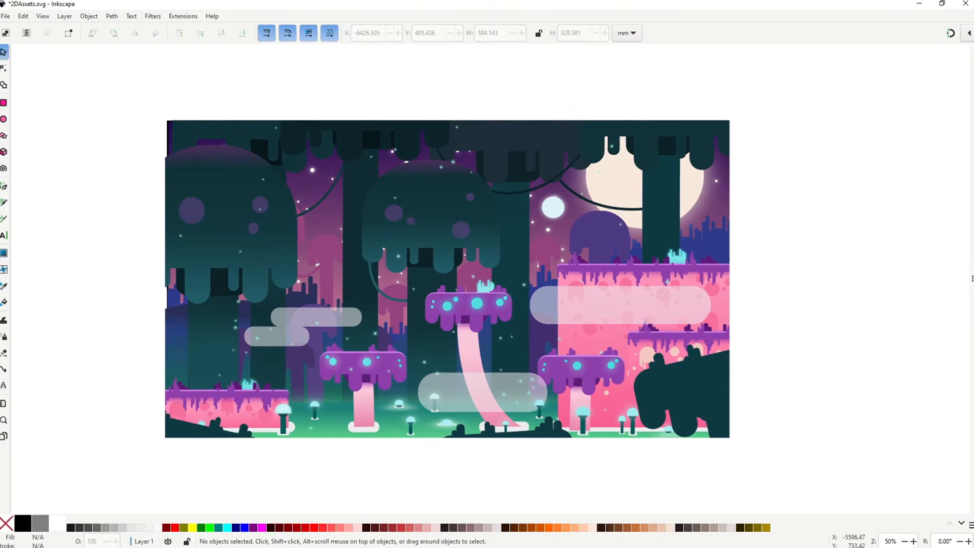